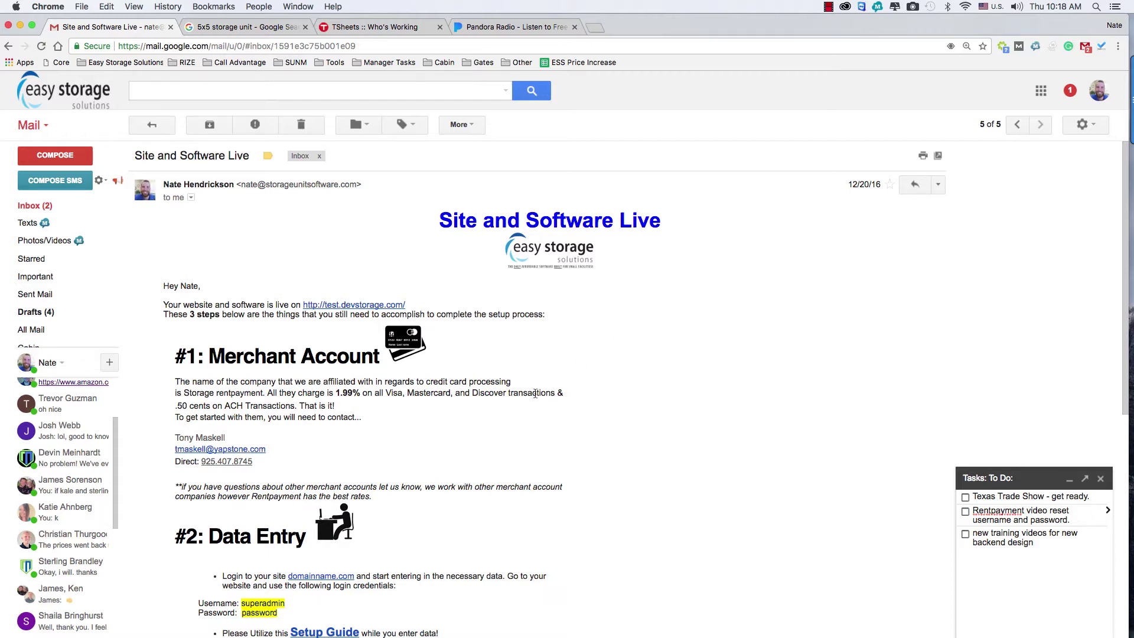
Open the test.devstorage.com site from the setup email and log in to its back end as superadmin.
{"action": "left_click", "coordinate": [354, 306]}
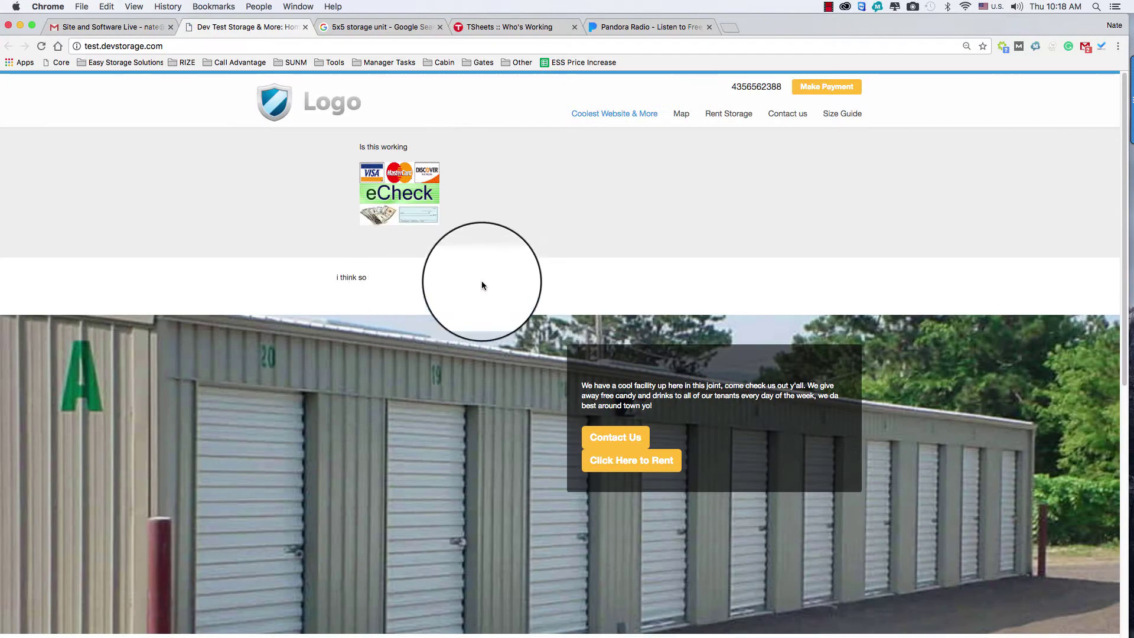
{"action": "left_click", "coordinate": [835, 91]}
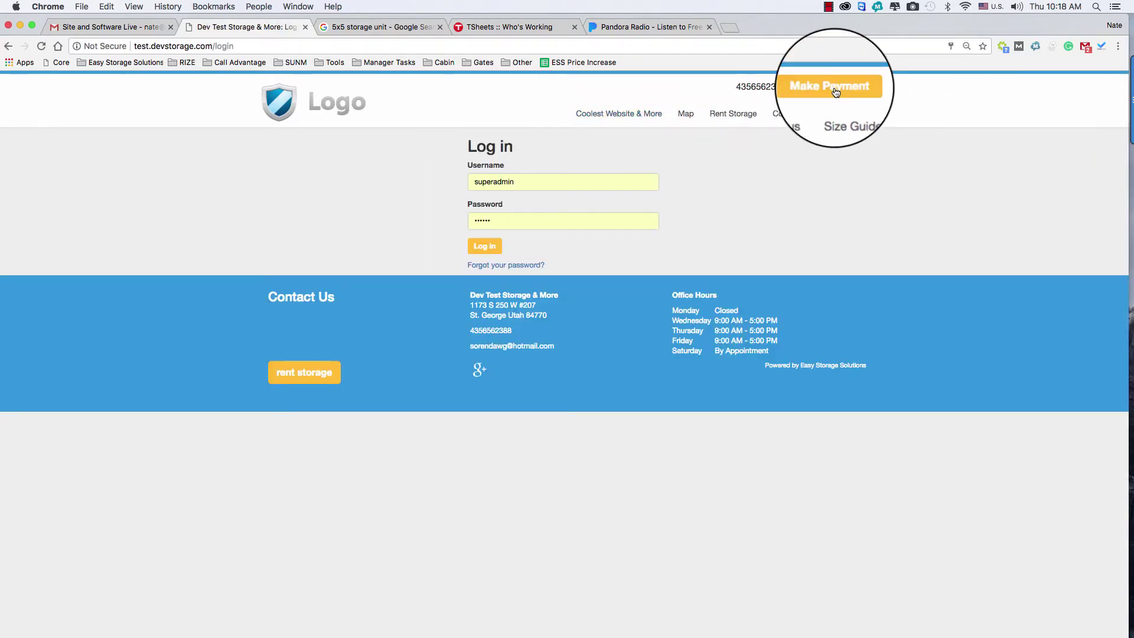
{"action": "left_click", "coordinate": [483, 247]}
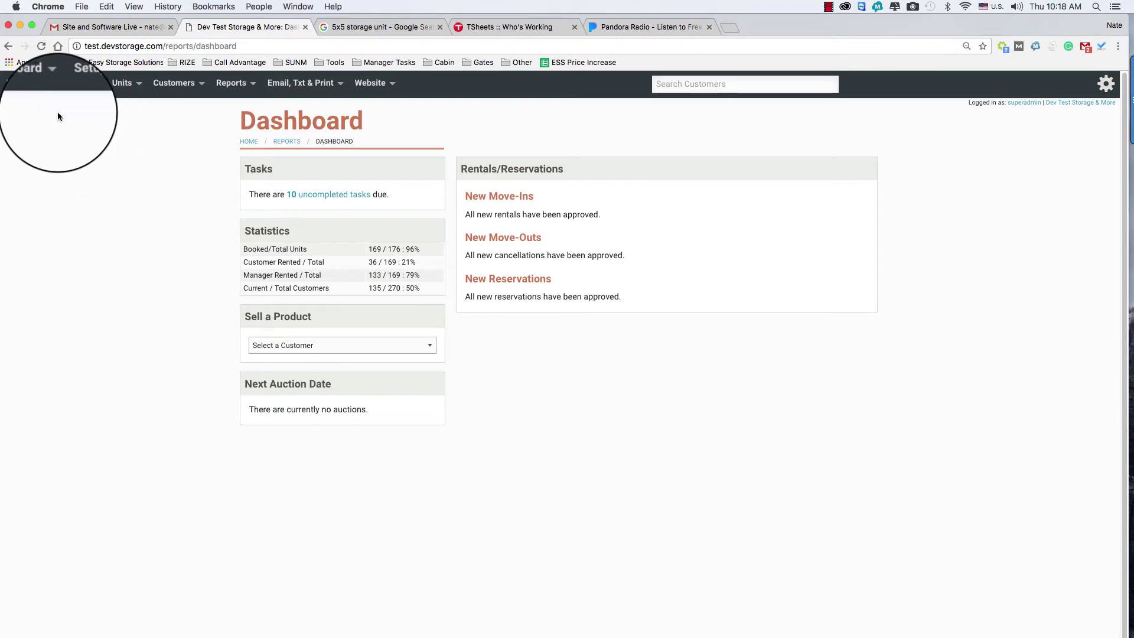
Go to the facility's unit types and start a new unit type.
{"action": "mouse_move", "coordinate": [356, 84]}
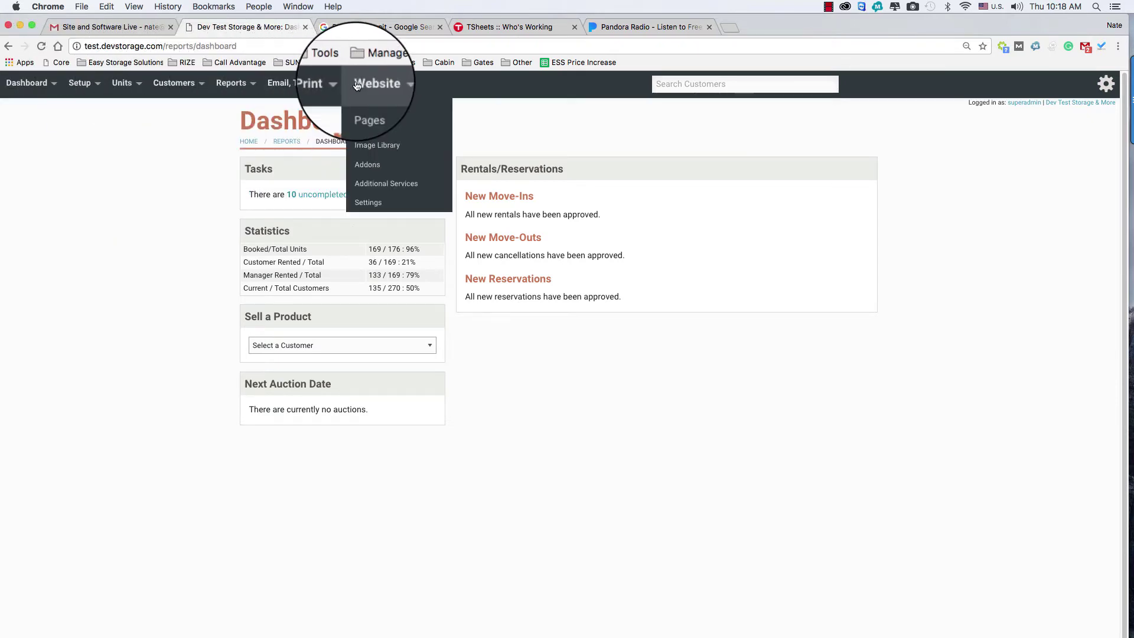
{"action": "mouse_move", "coordinate": [121, 83]}
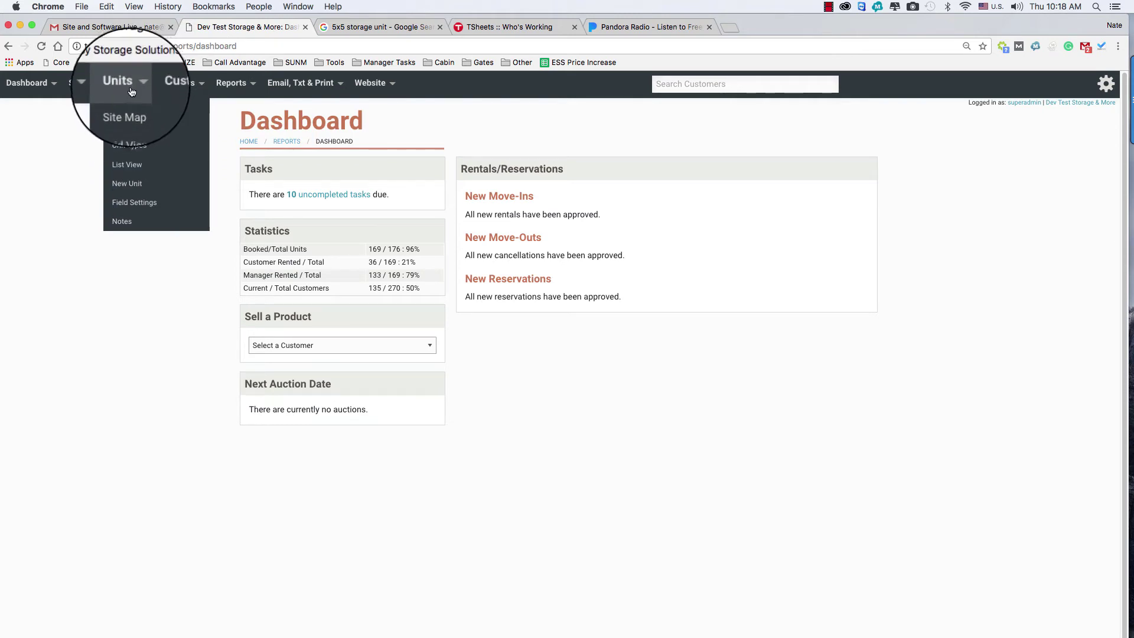
{"action": "left_click", "coordinate": [144, 145]}
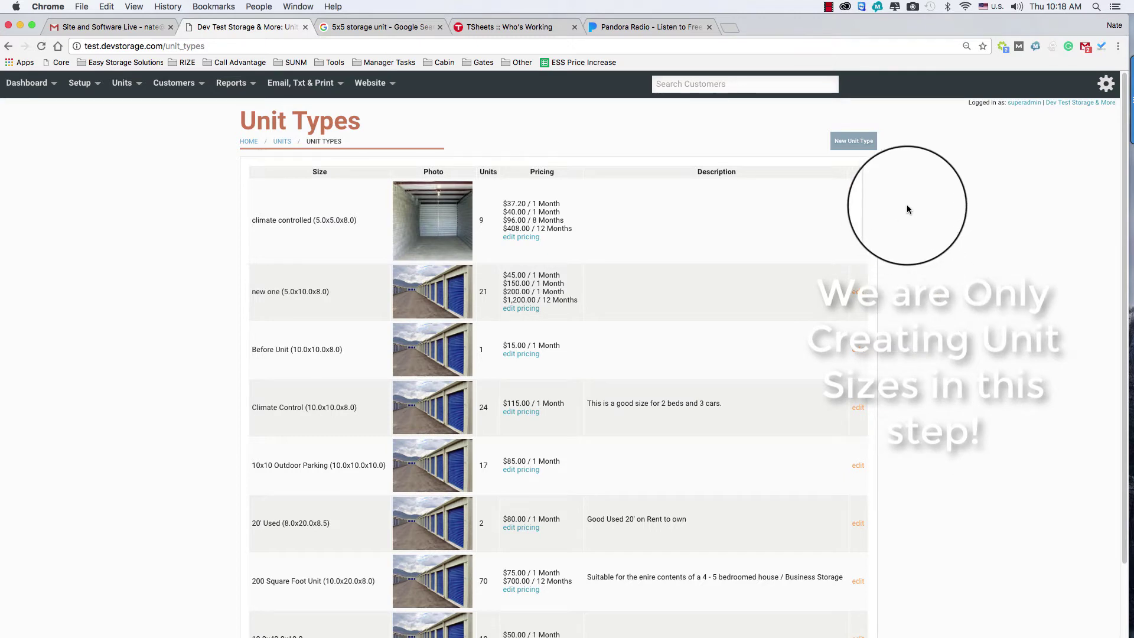
{"action": "left_click", "coordinate": [855, 147]}
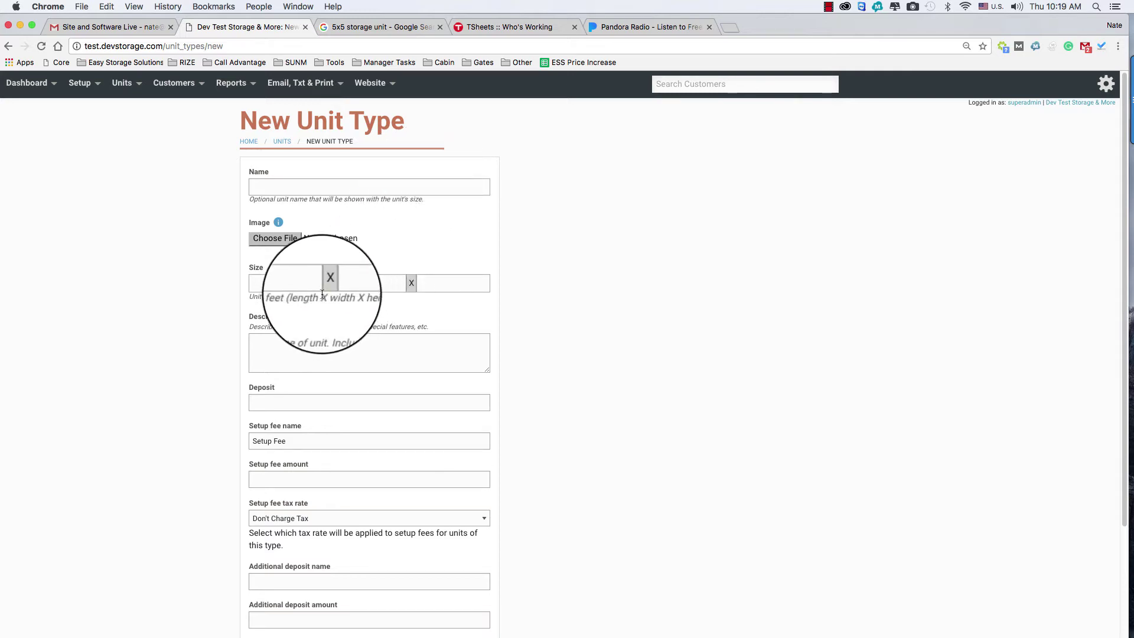
{"action": "left_click", "coordinate": [283, 286]}
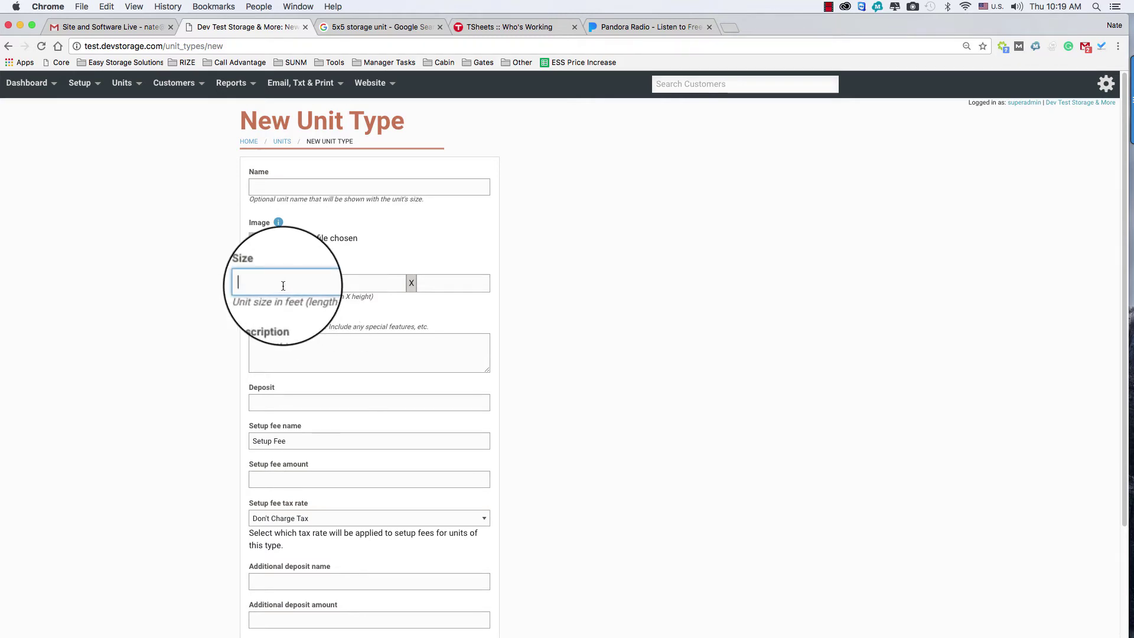
{"action": "scroll", "coordinate": [293, 414], "scroll_direction": "down", "scroll_amount": 5}
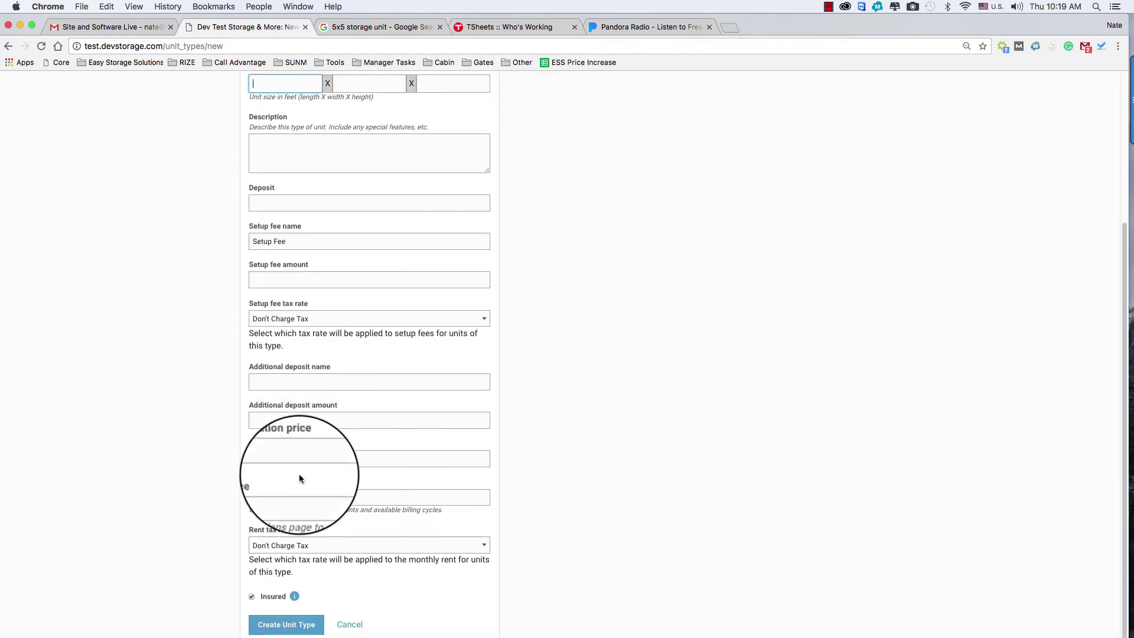
{"action": "left_click", "coordinate": [278, 499]}
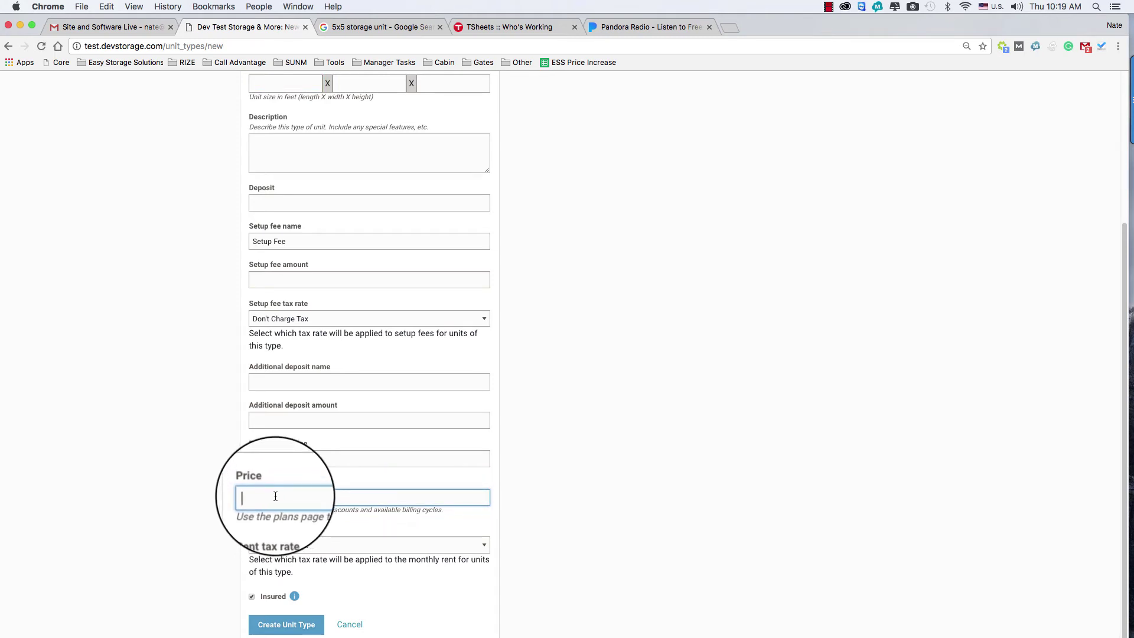
{"action": "scroll", "coordinate": [275, 500], "scroll_direction": "up", "scroll_amount": 5}
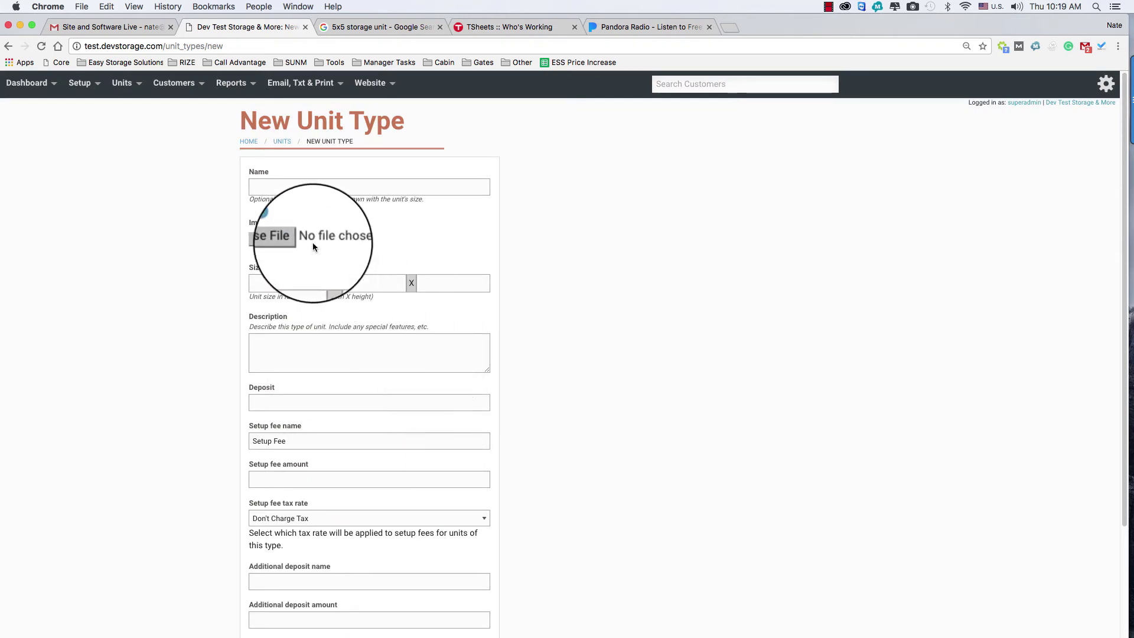
Set the new unit type's size to 5 x 5 x 8 feet (length, width, height).
{"action": "left_click", "coordinate": [287, 281]}
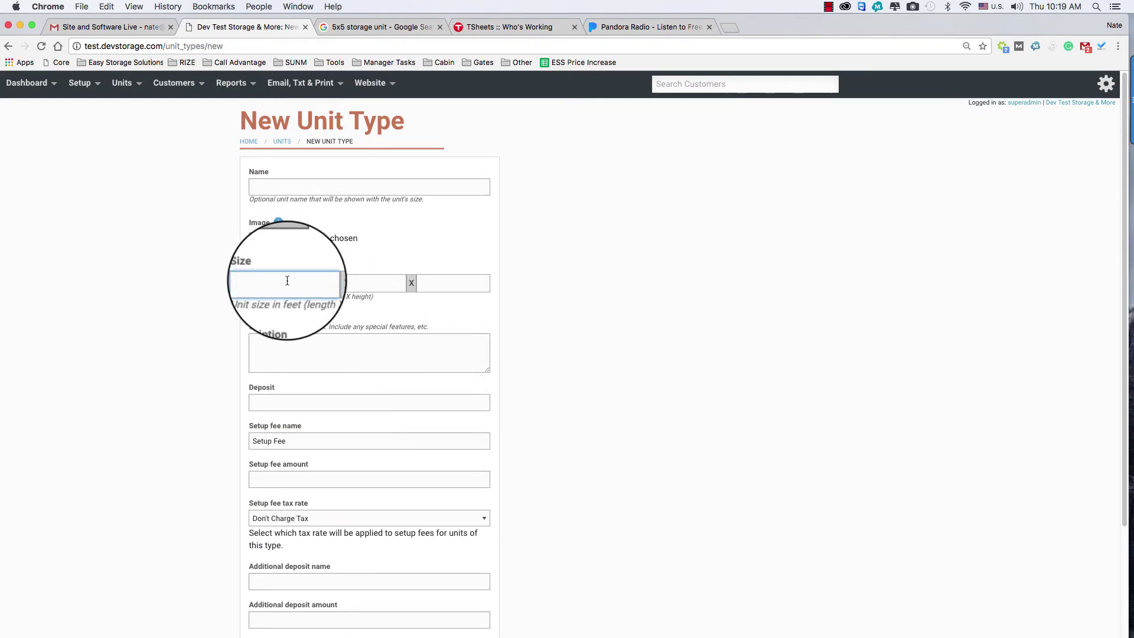
{"action": "type", "text": "5"}
{"action": "key", "text": "Tab"}
{"action": "type", "text": "5"}
{"action": "key", "text": "Tab"}
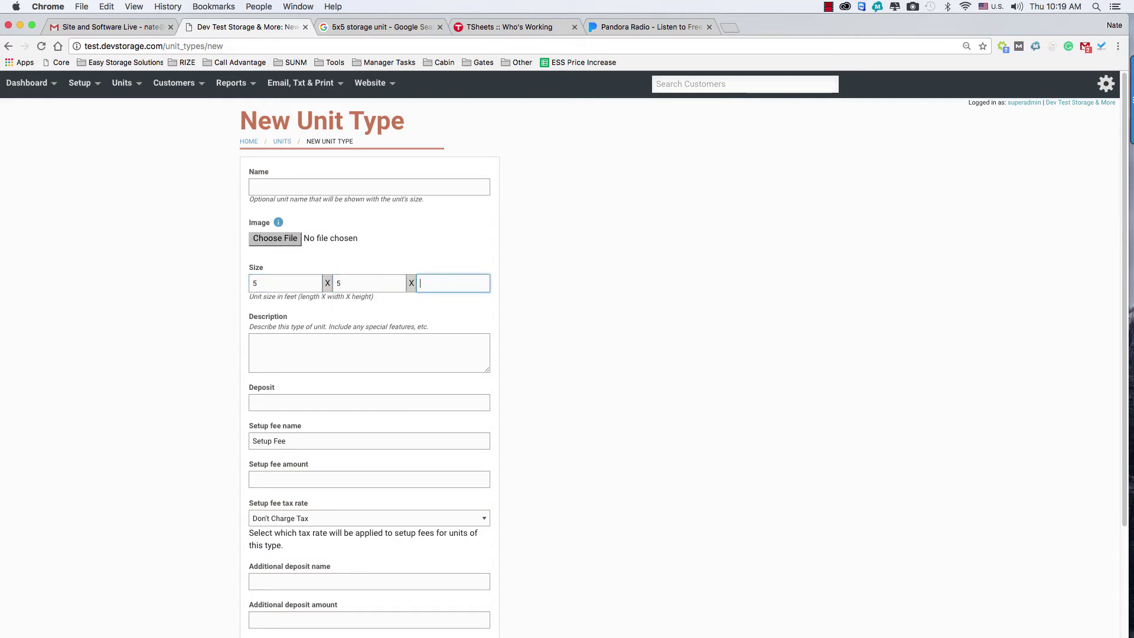
{"action": "type", "text": "0"}
{"action": "key", "text": "BackSpace"}
{"action": "type", "text": "8"}
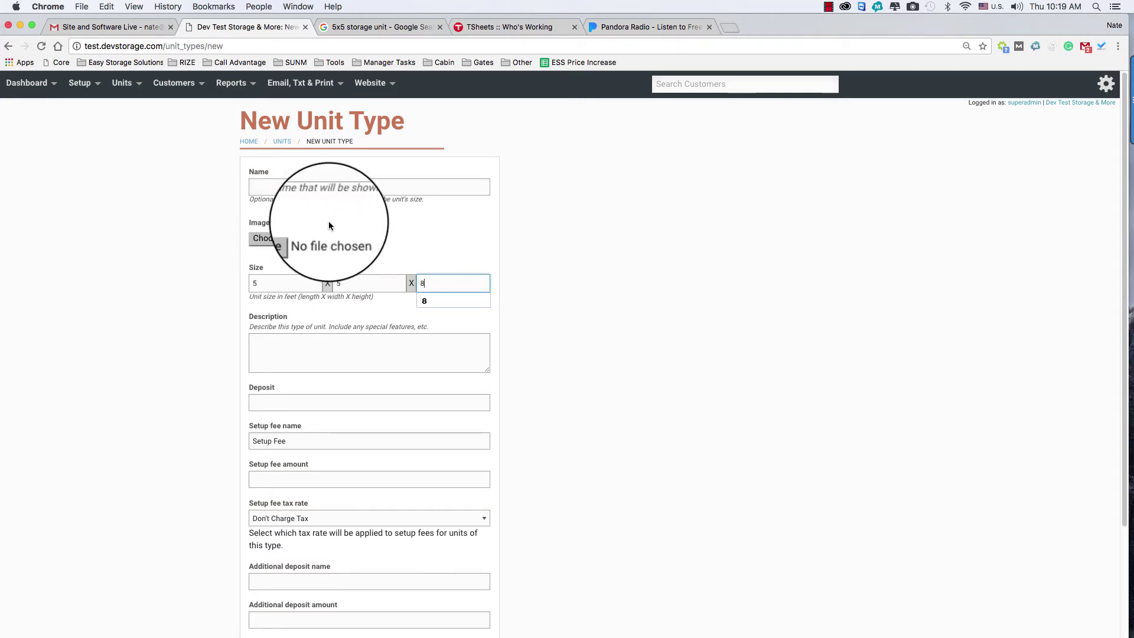
{"action": "left_click", "coordinate": [425, 218]}
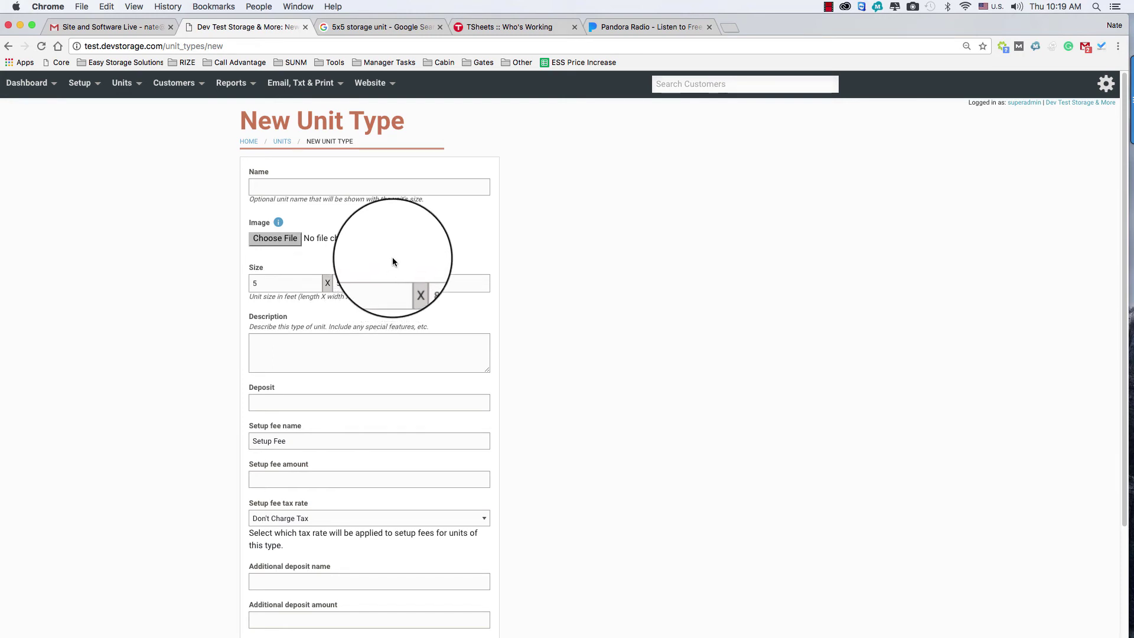
Name the unit type "climate controlled".
{"action": "left_click", "coordinate": [310, 190]}
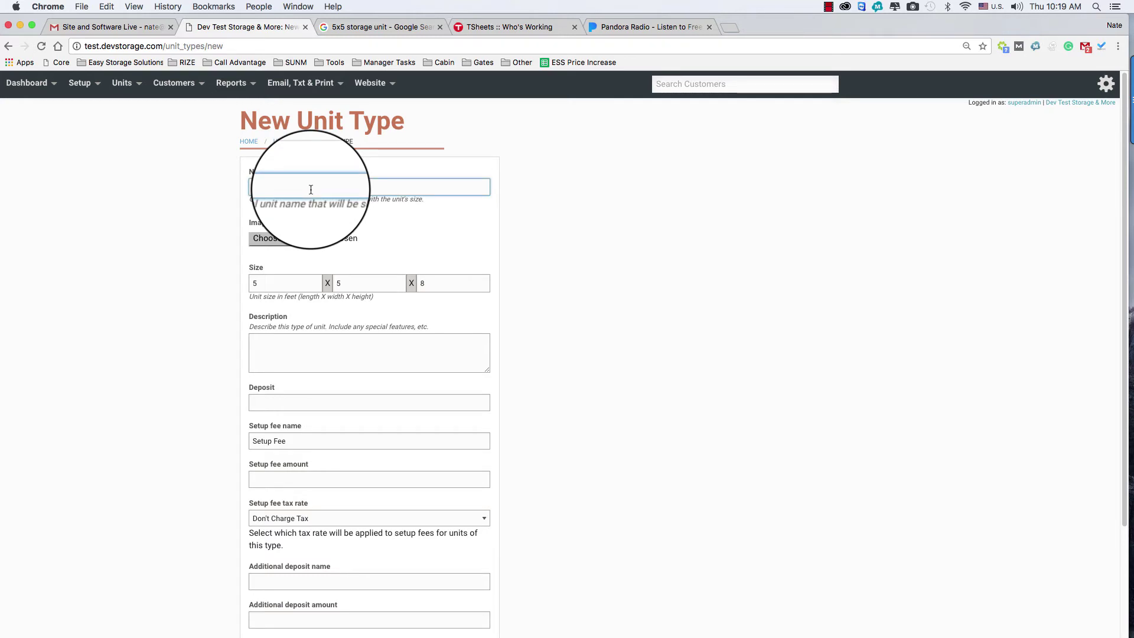
{"action": "type", "text": "Cl"}
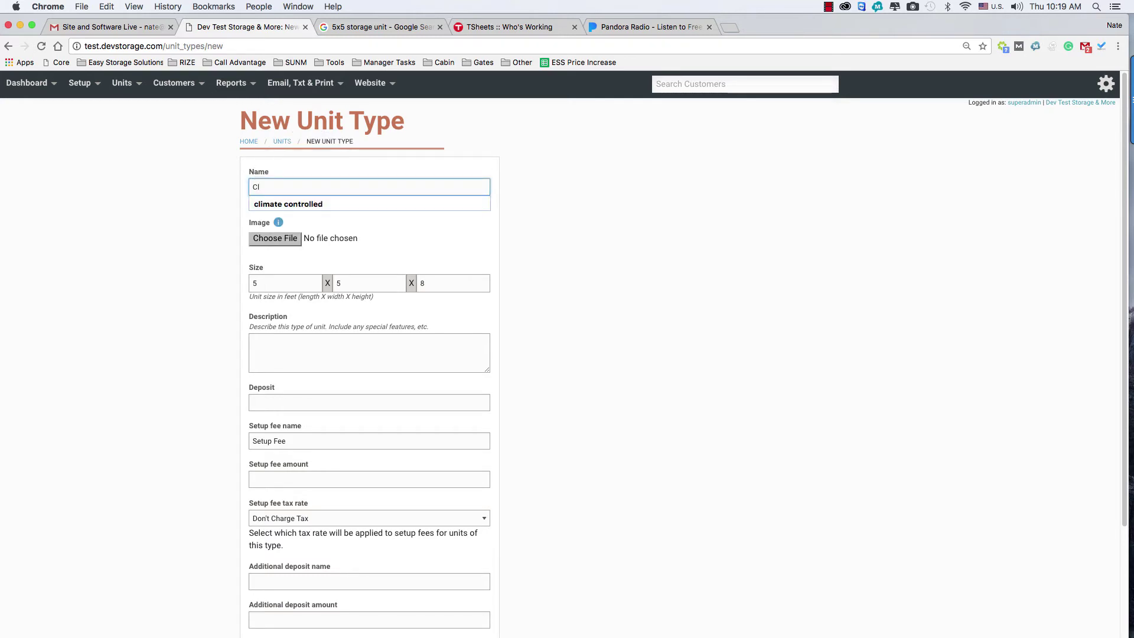
{"action": "left_click", "coordinate": [329, 204]}
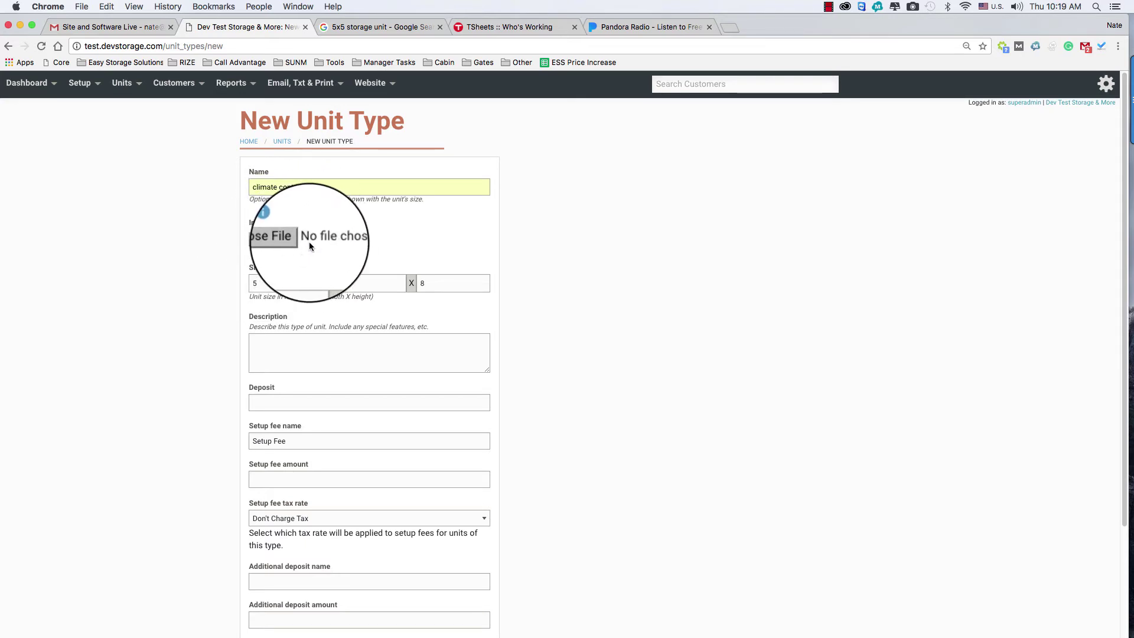
Look over the 5x5 storage unit image results and the form's description, setup fee and reservation price fields.
{"action": "left_click", "coordinate": [363, 27]}
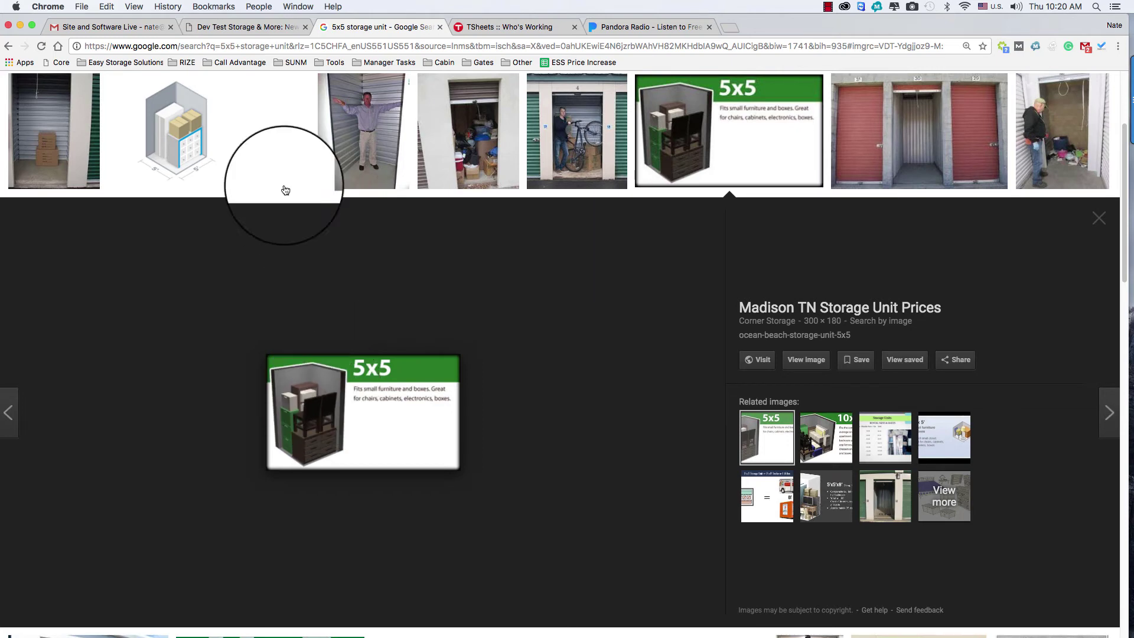
{"action": "left_click", "coordinate": [243, 27]}
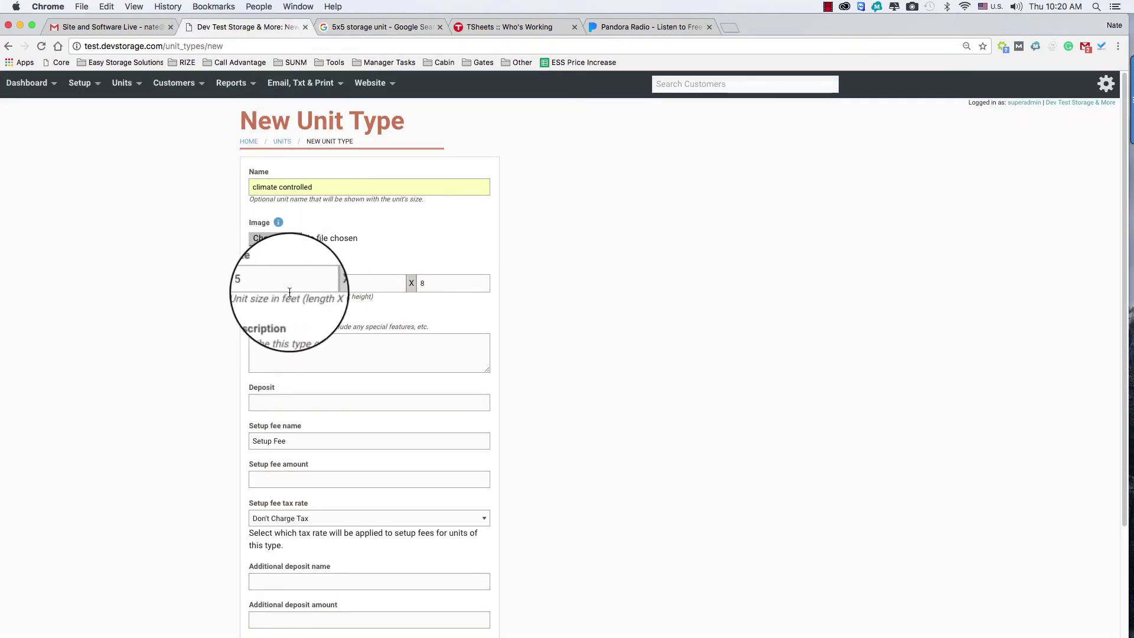
{"action": "left_click", "coordinate": [301, 346]}
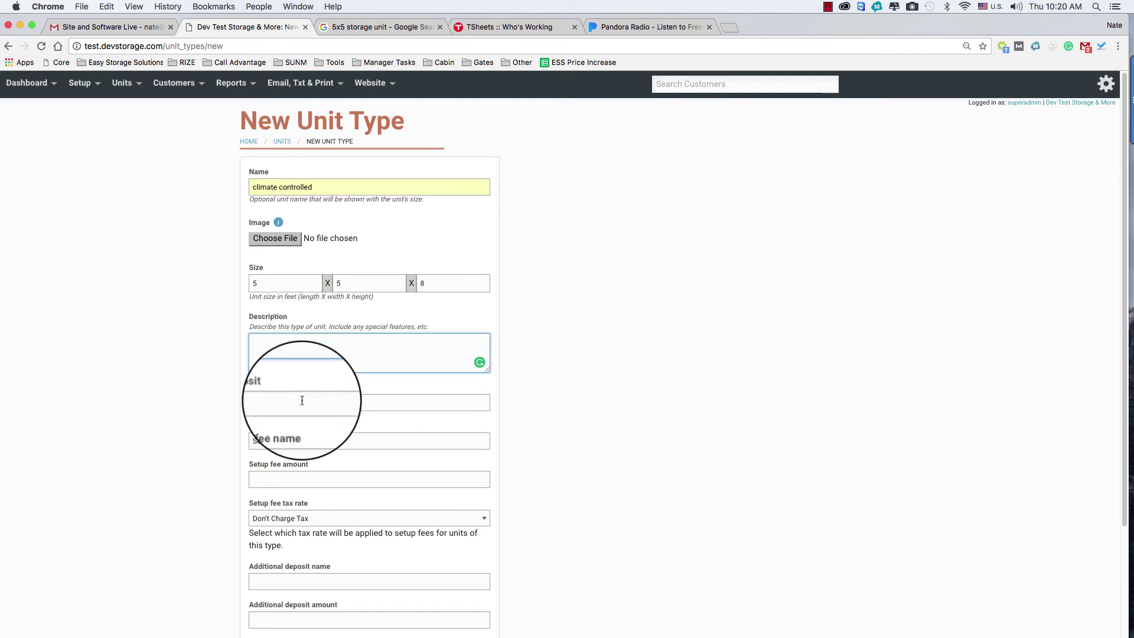
{"action": "triple_click", "coordinate": [255, 435]}
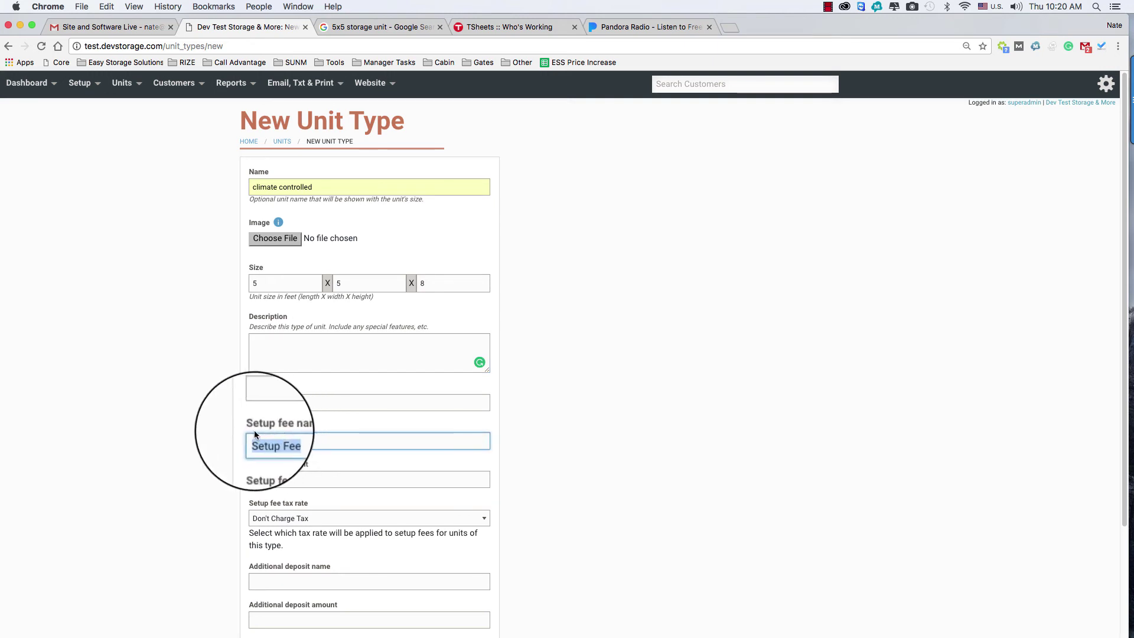
{"action": "left_click", "coordinate": [301, 480]}
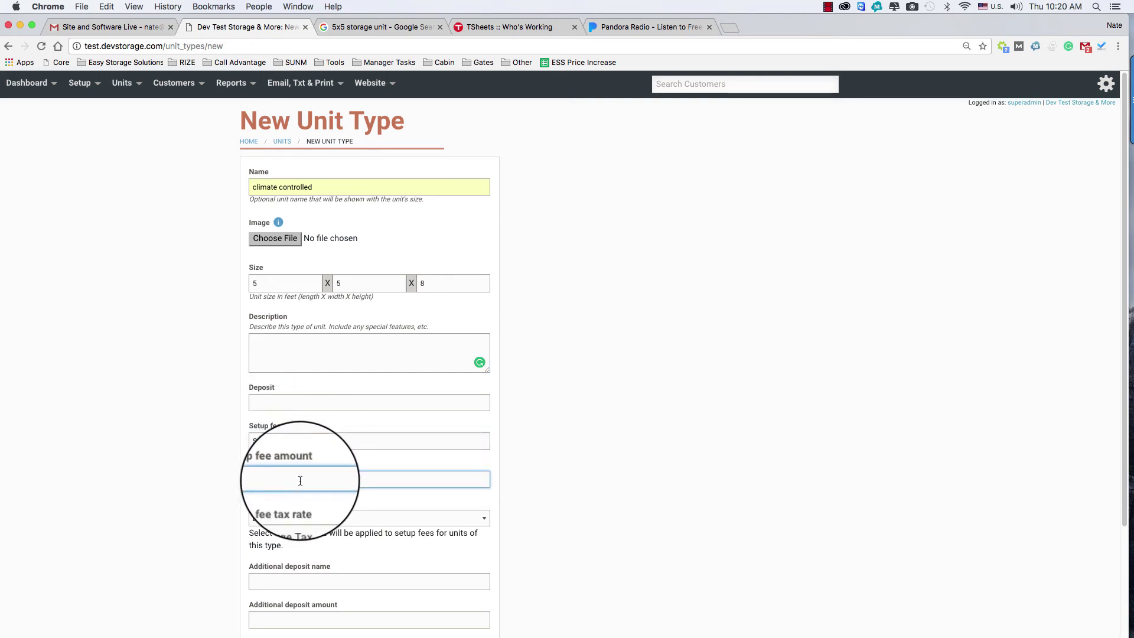
{"action": "scroll", "coordinate": [300, 481], "scroll_direction": "down", "scroll_amount": 5}
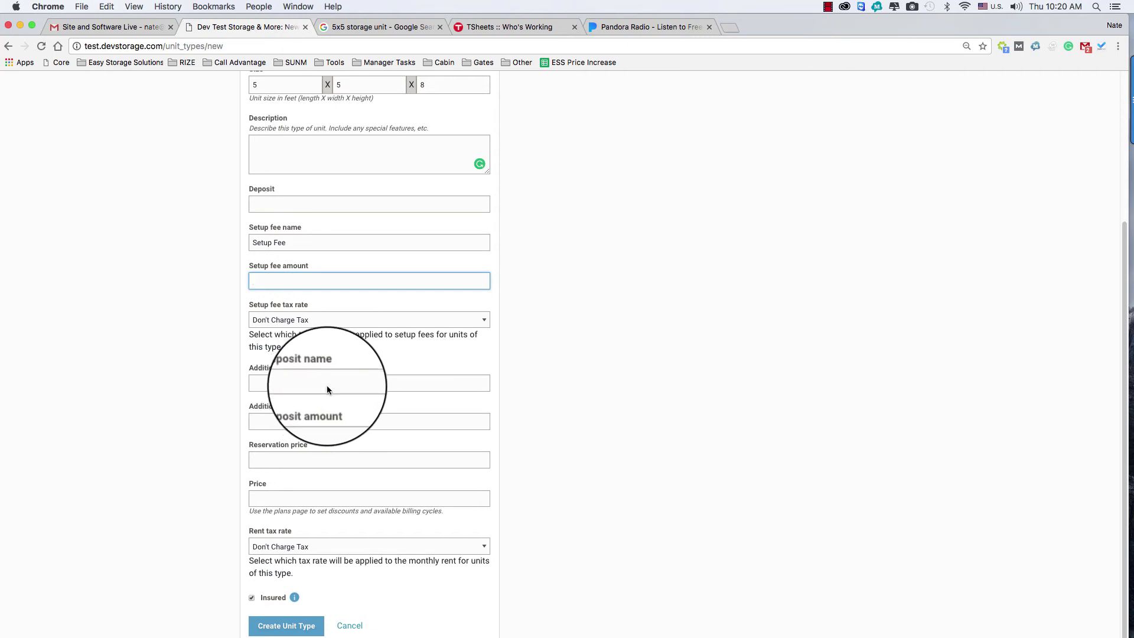
{"action": "left_click", "coordinate": [329, 455]}
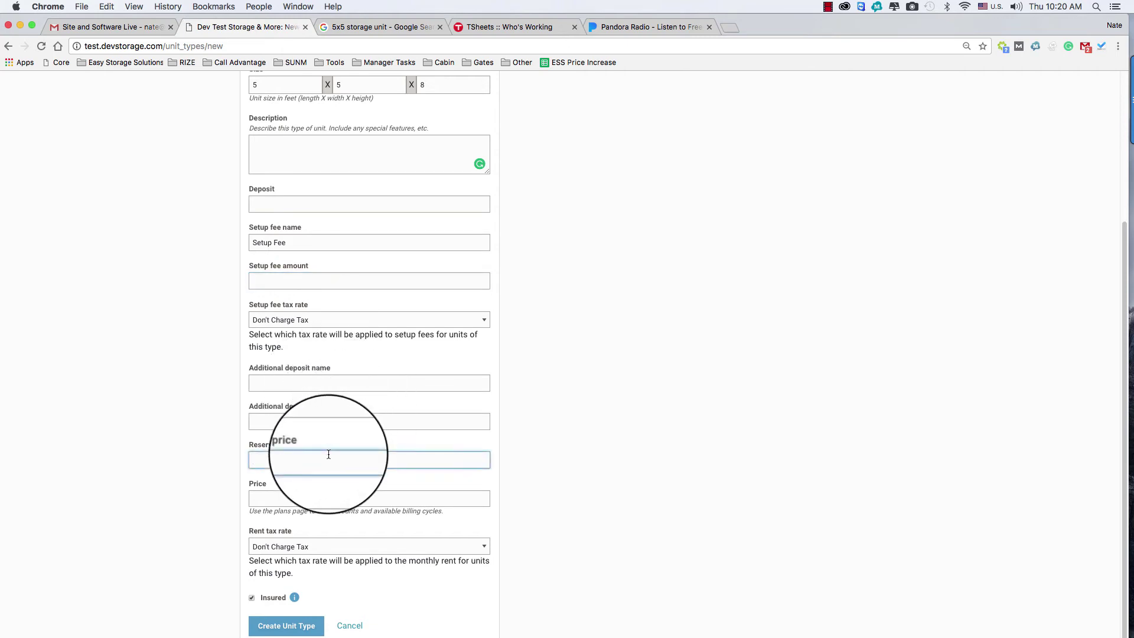
Set the unit type's price to 35 and leave its rent tax rate at Don't Charge Tax.
{"action": "left_click", "coordinate": [303, 496]}
{"action": "type", "text": "35"}
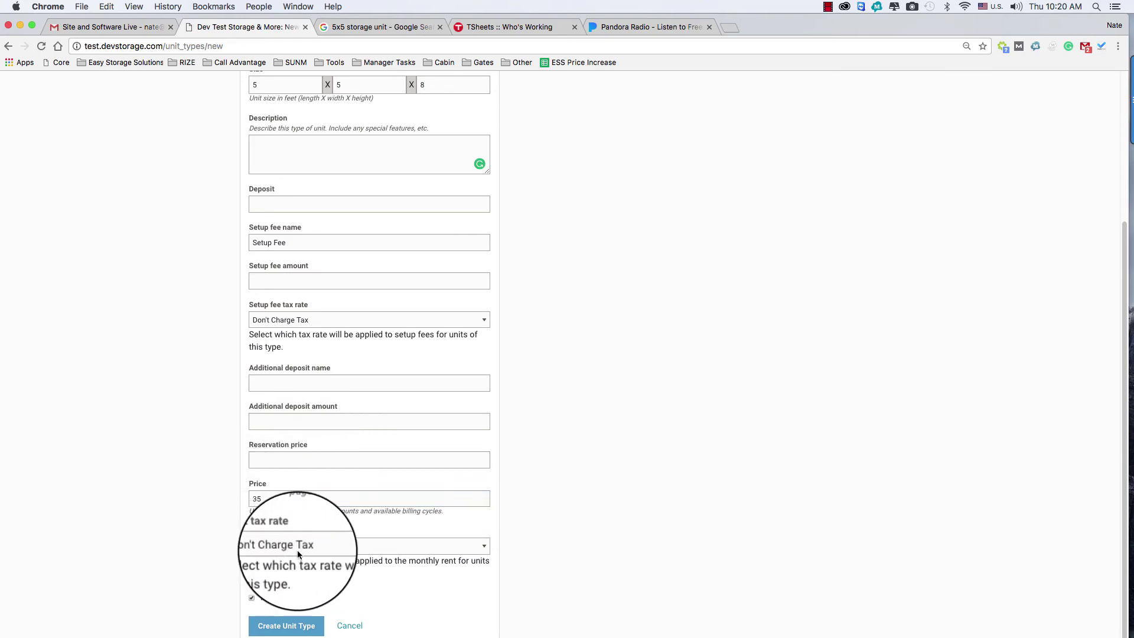
{"action": "left_click", "coordinate": [312, 547]}
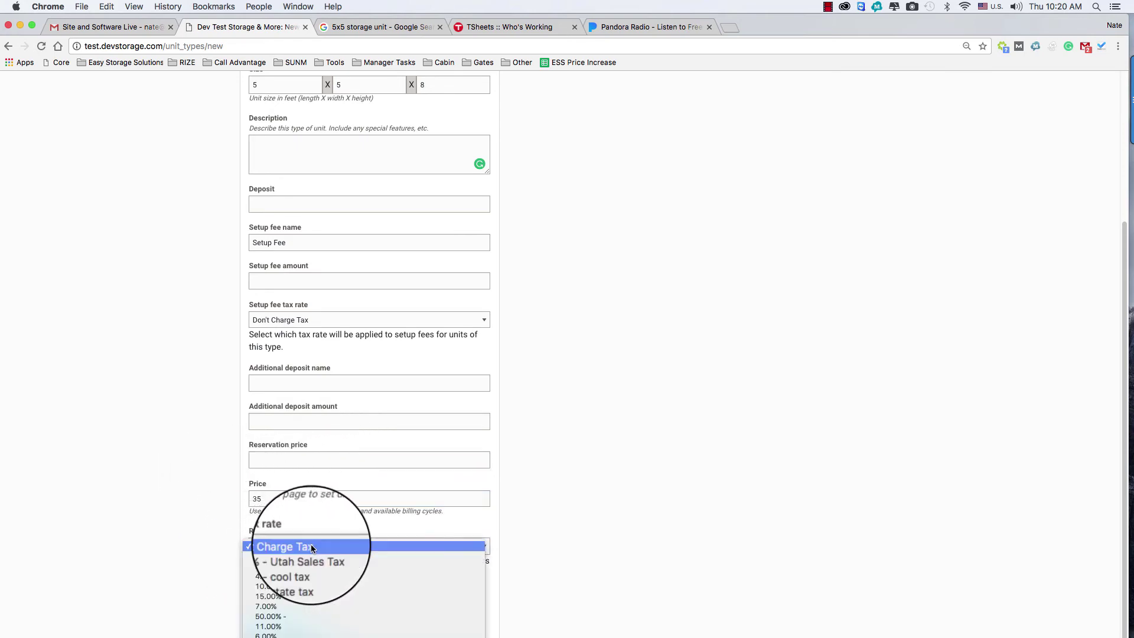
{"action": "left_click", "coordinate": [203, 542]}
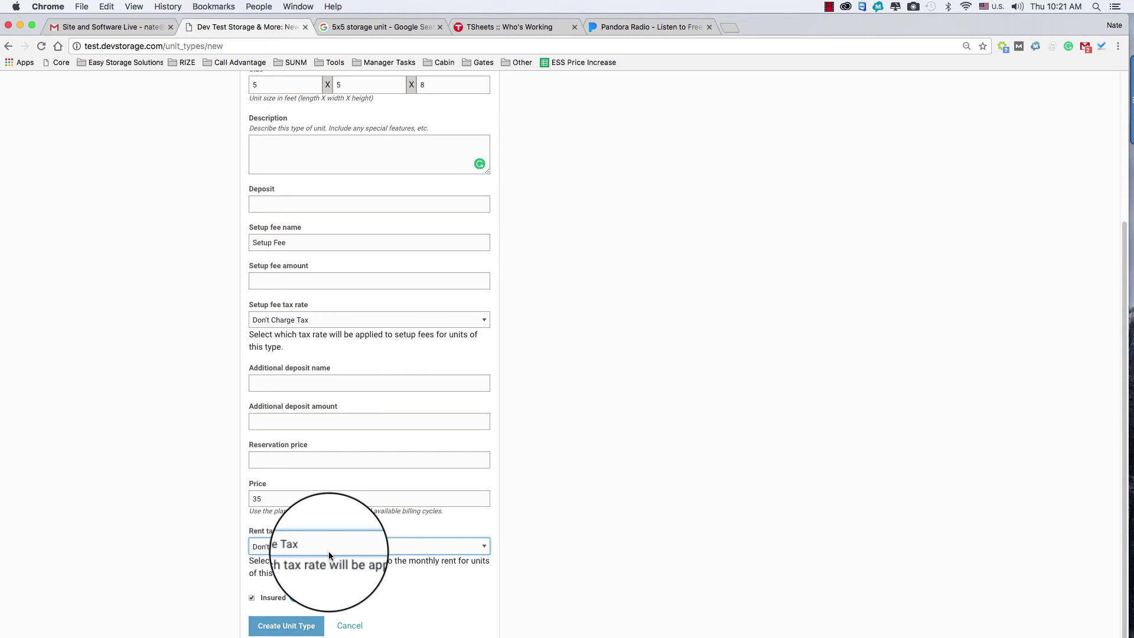
Keep the Insured option enabled and create the unit type.
{"action": "left_click", "coordinate": [253, 598]}
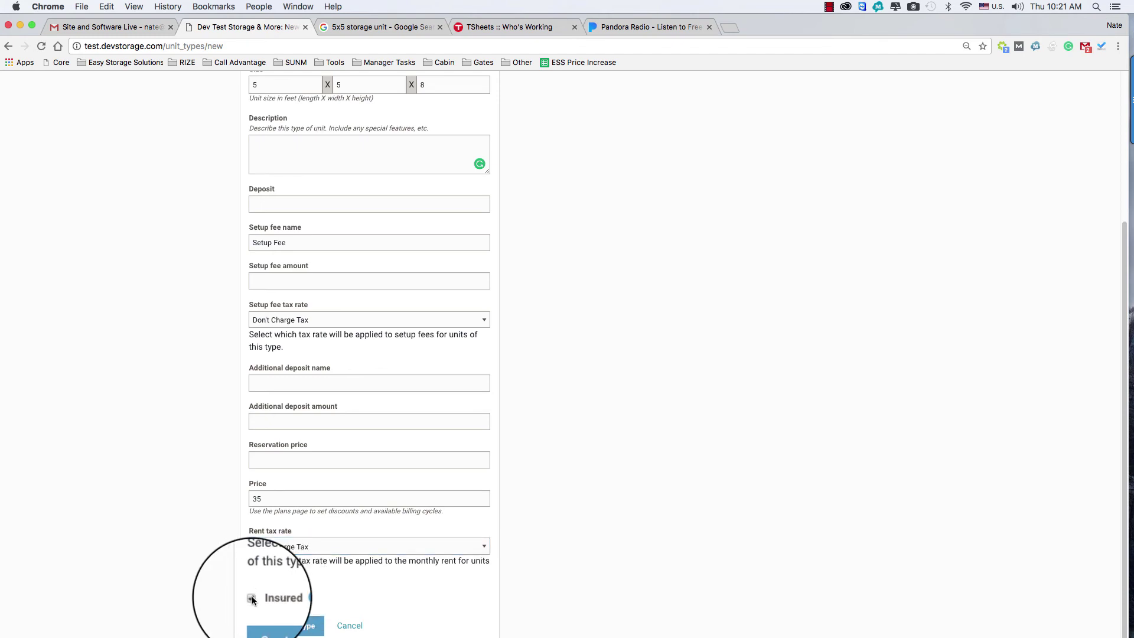
{"action": "left_click", "coordinate": [252, 599]}
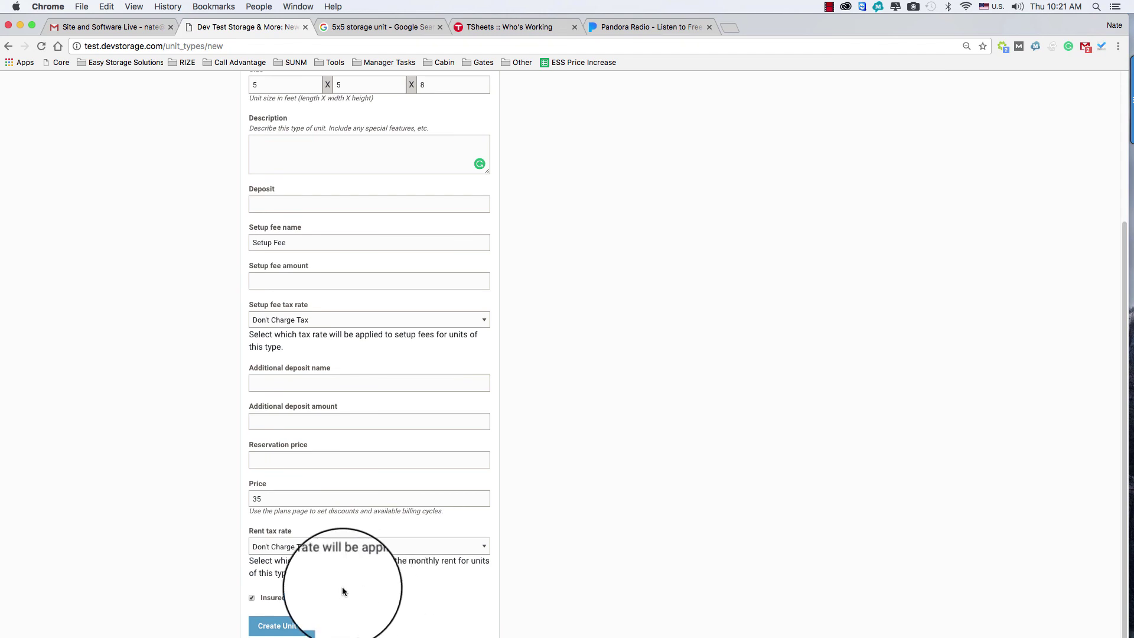
{"action": "left_click", "coordinate": [289, 626]}
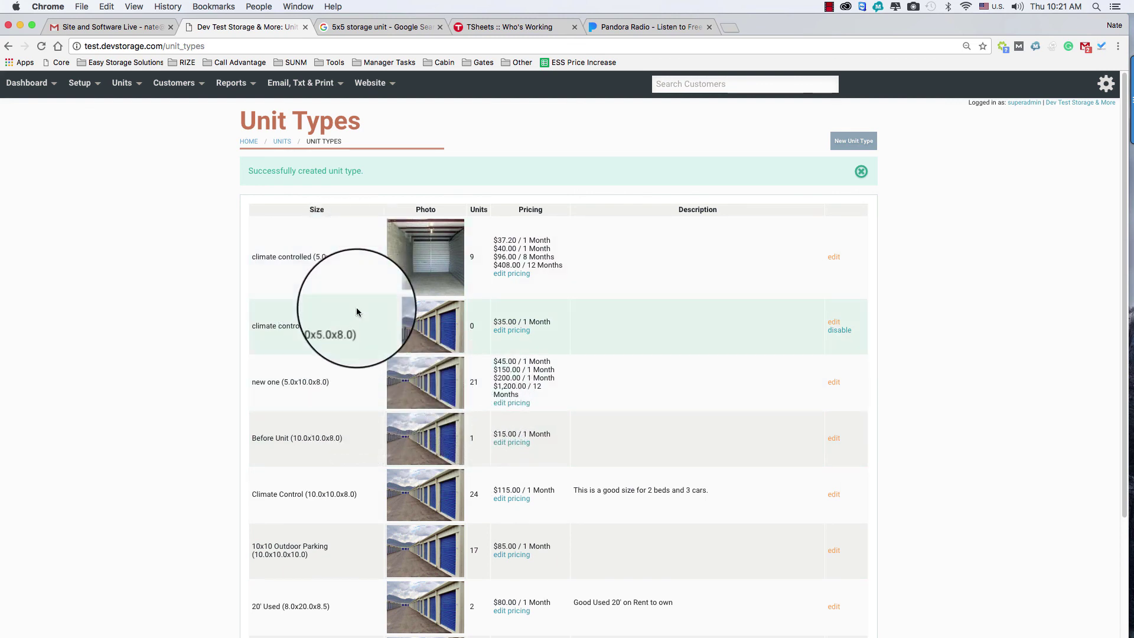
Check the name, size and unit count of the newly created climate controlled entry in the unit types list.
{"action": "left_click_drag", "start_coordinate": [355, 325], "coordinate": [255, 325]}
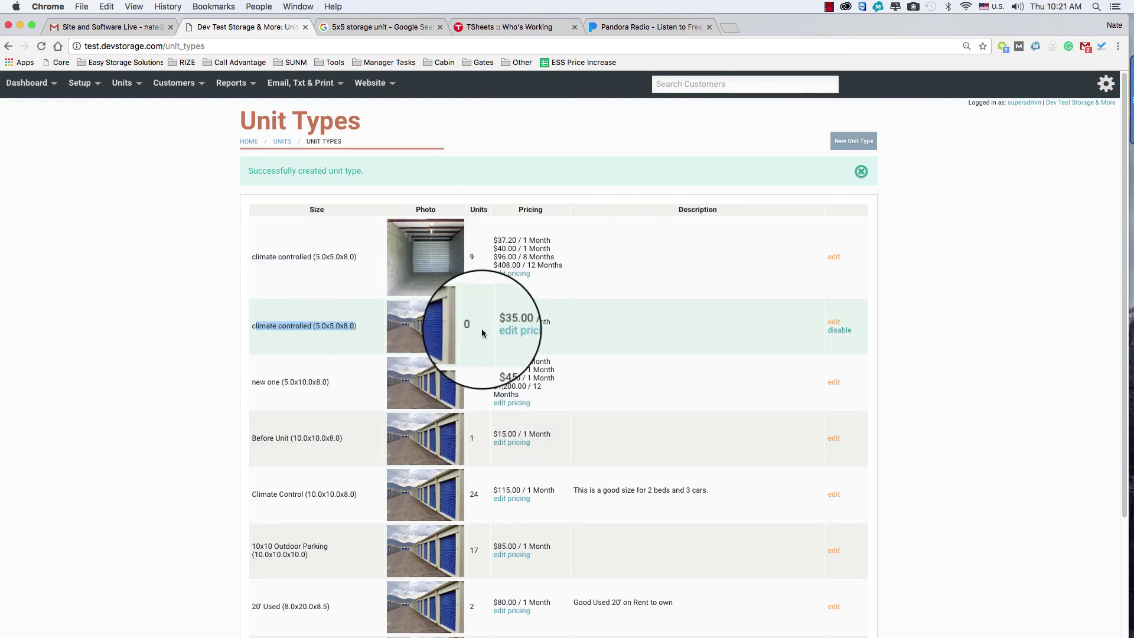
{"action": "double_click", "coordinate": [472, 326]}
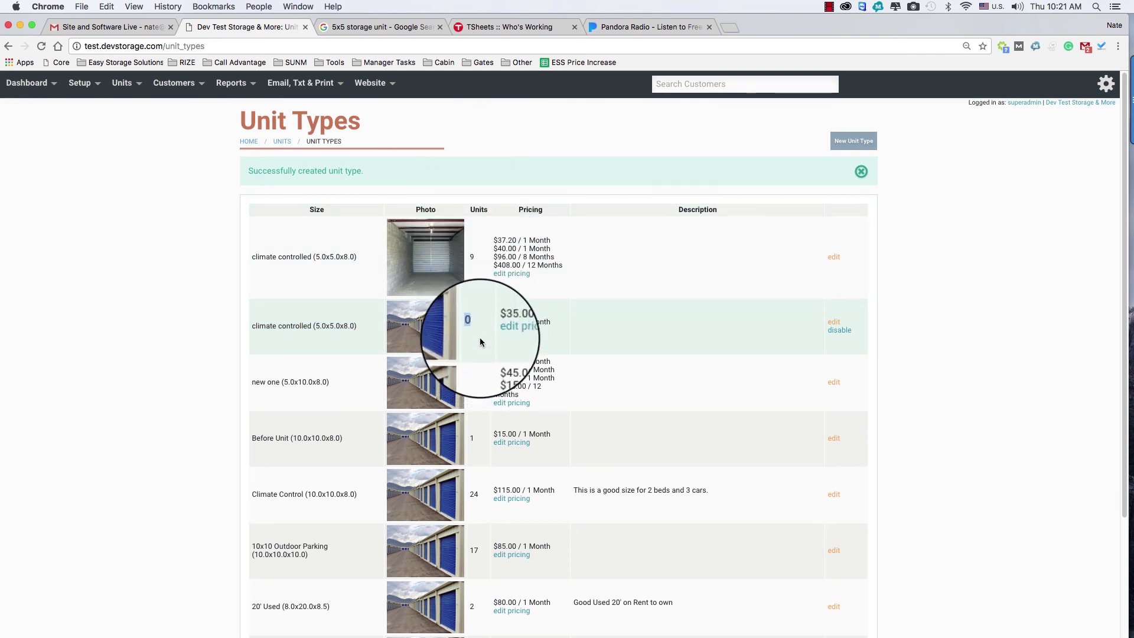
{"action": "left_click", "coordinate": [479, 335]}
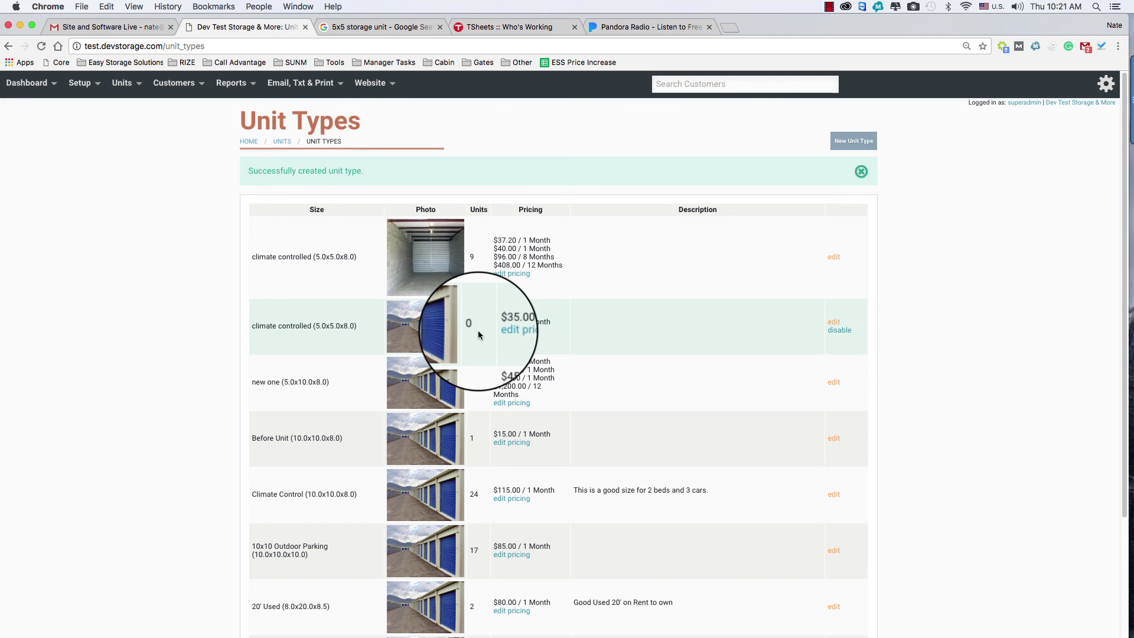